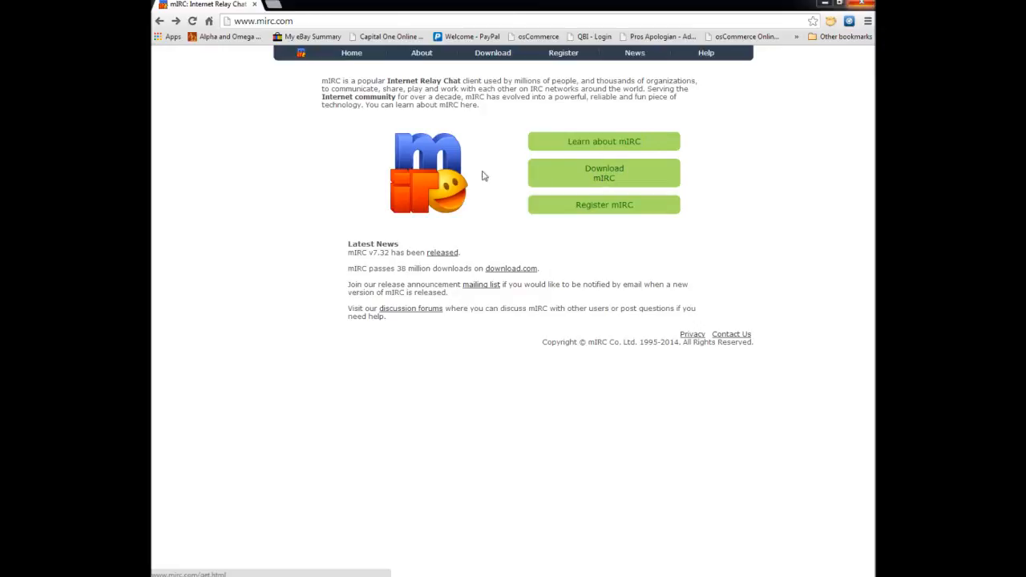
# - Download the mIRC installer from the mIRC website by way of its Download.com page
pyautogui.click(602, 175)
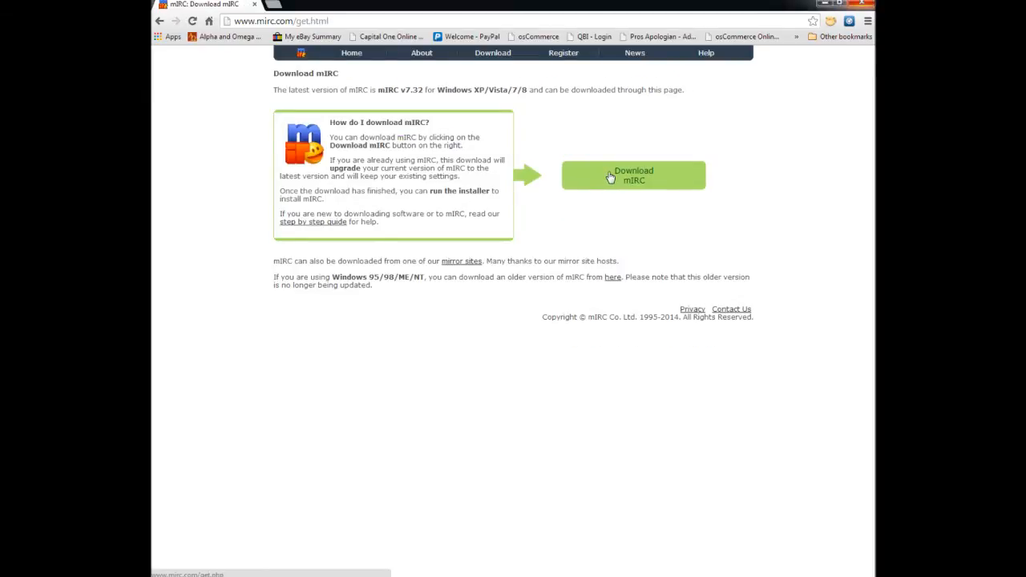
pyautogui.click(160, 21)
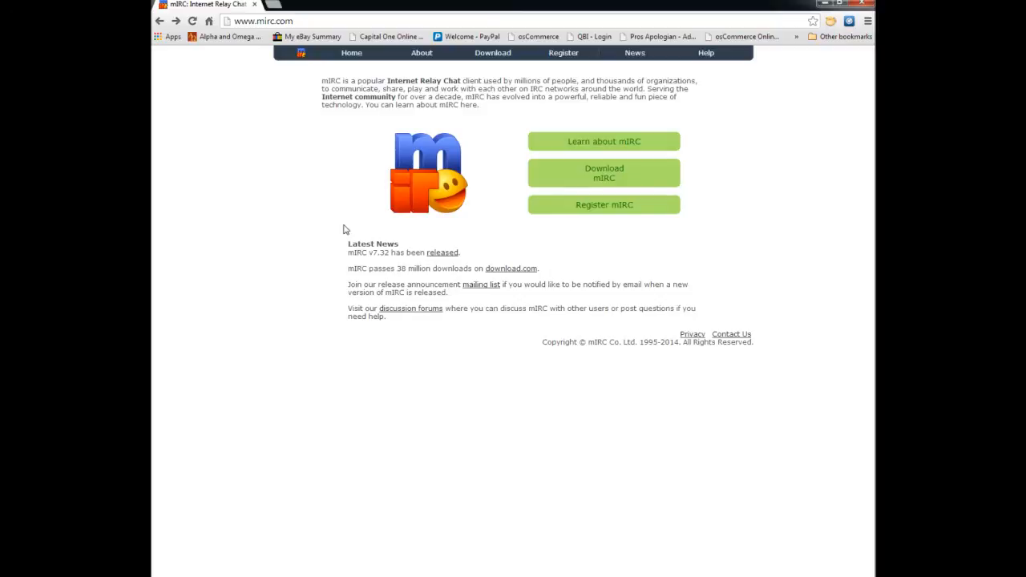
pyautogui.click(603, 175)
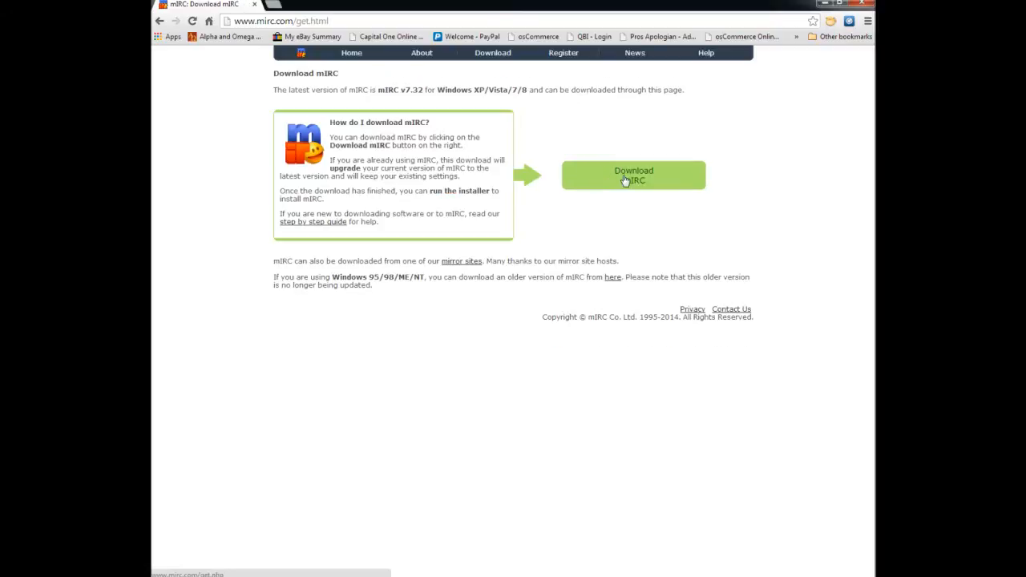
pyautogui.click(625, 180)
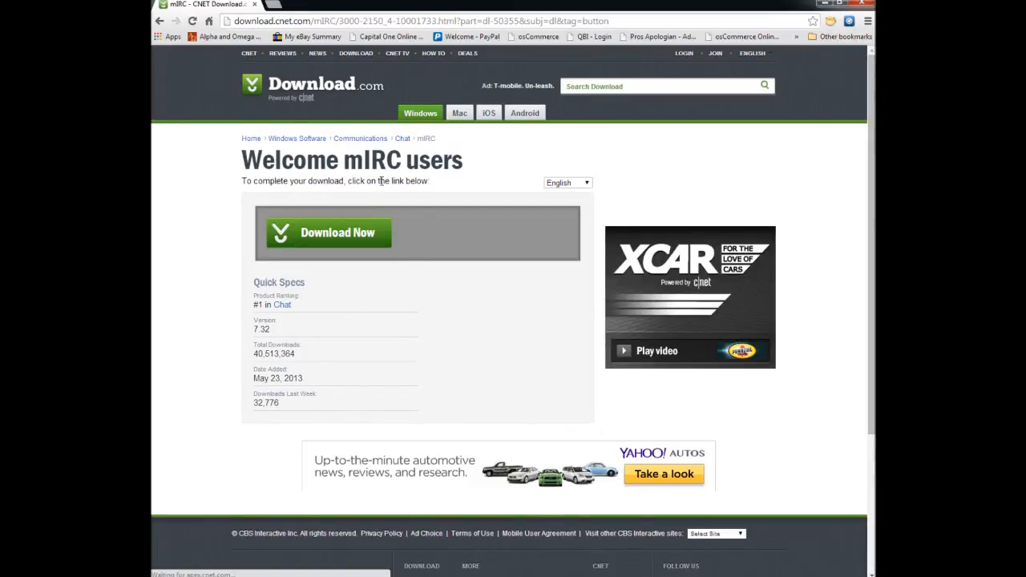
pyautogui.click(335, 234)
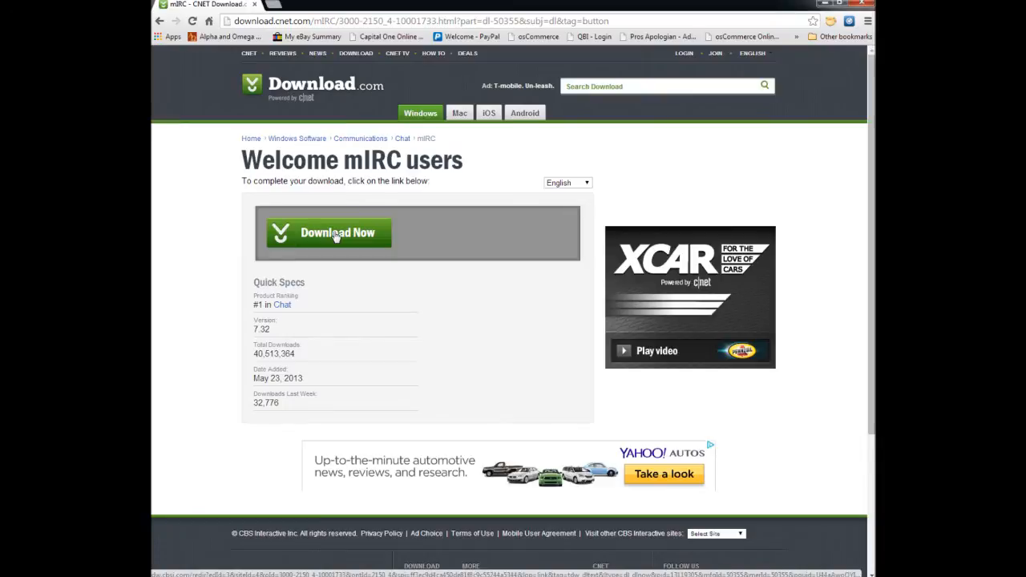
pyautogui.click(335, 233)
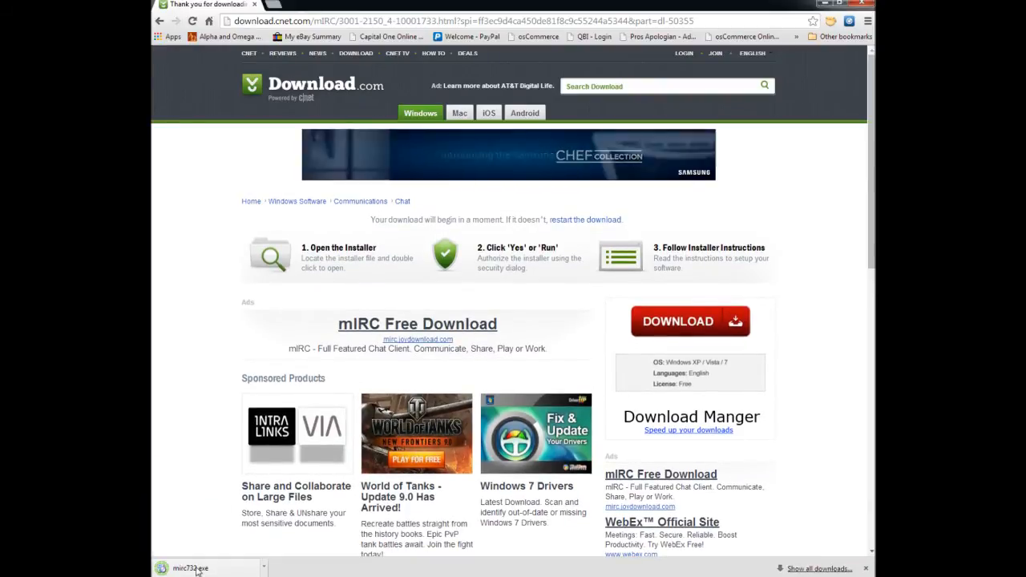
# - Run mirc732.exe and install mIRC with the default destination folder, the Full install type and the default additional tasks
pyautogui.click(192, 568)
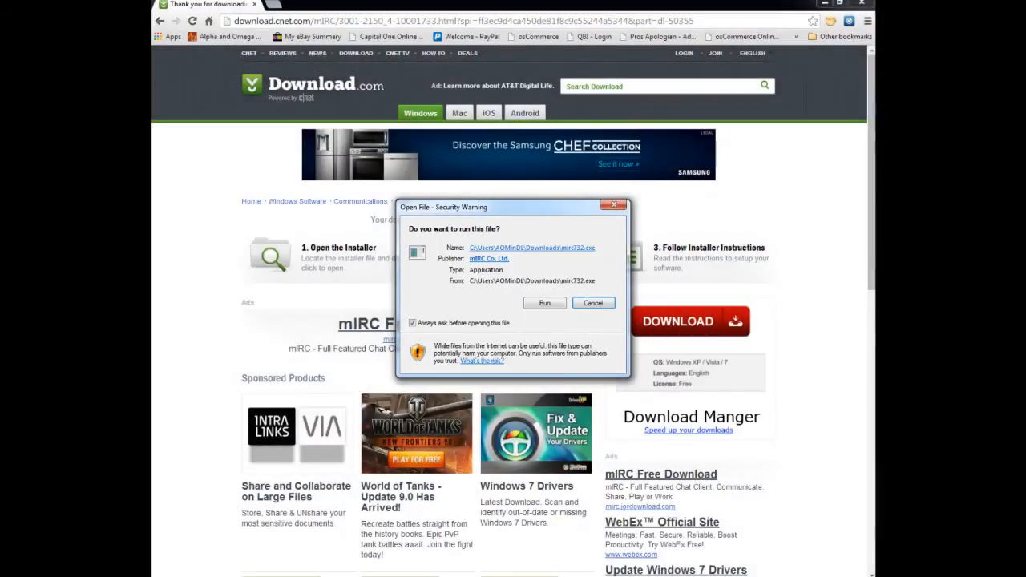
pyautogui.click(545, 304)
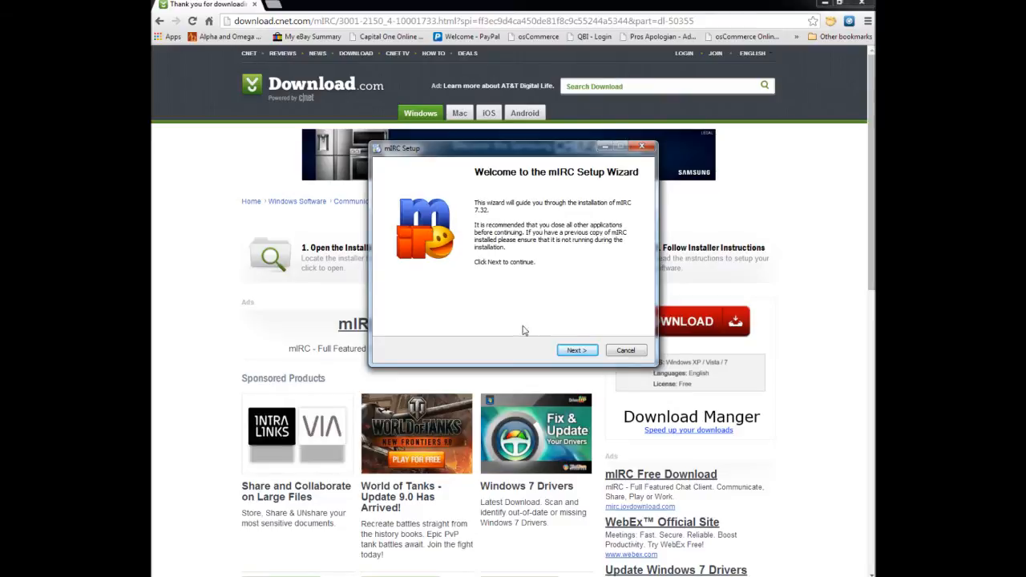
pyautogui.click(576, 350)
pyautogui.click(576, 350)
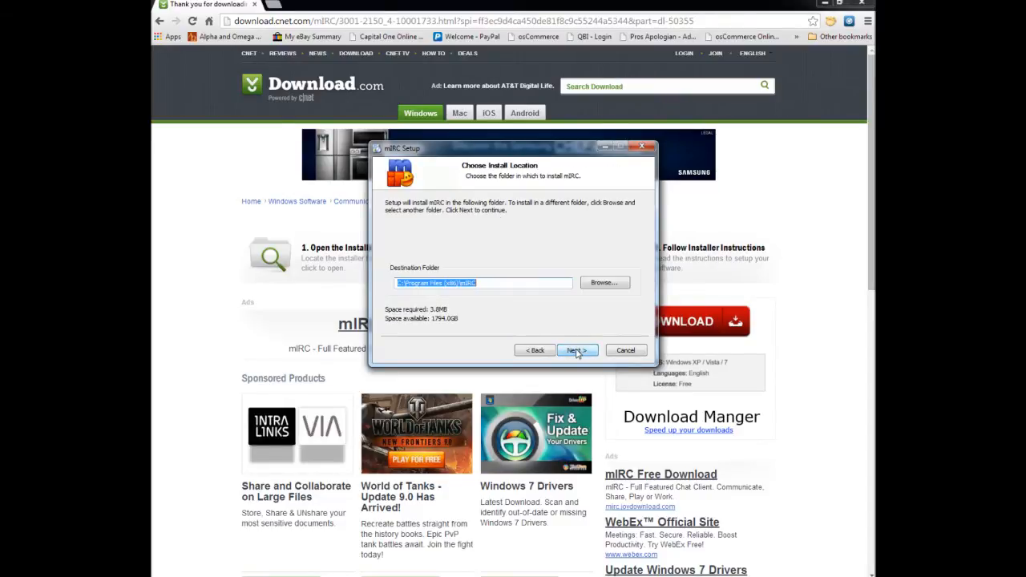
pyautogui.click(576, 350)
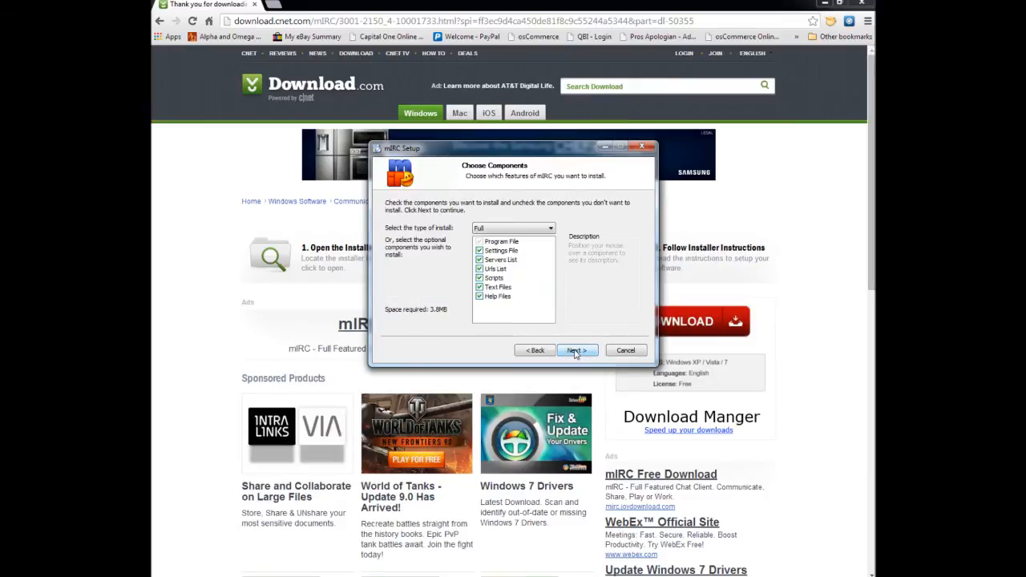
pyautogui.click(575, 353)
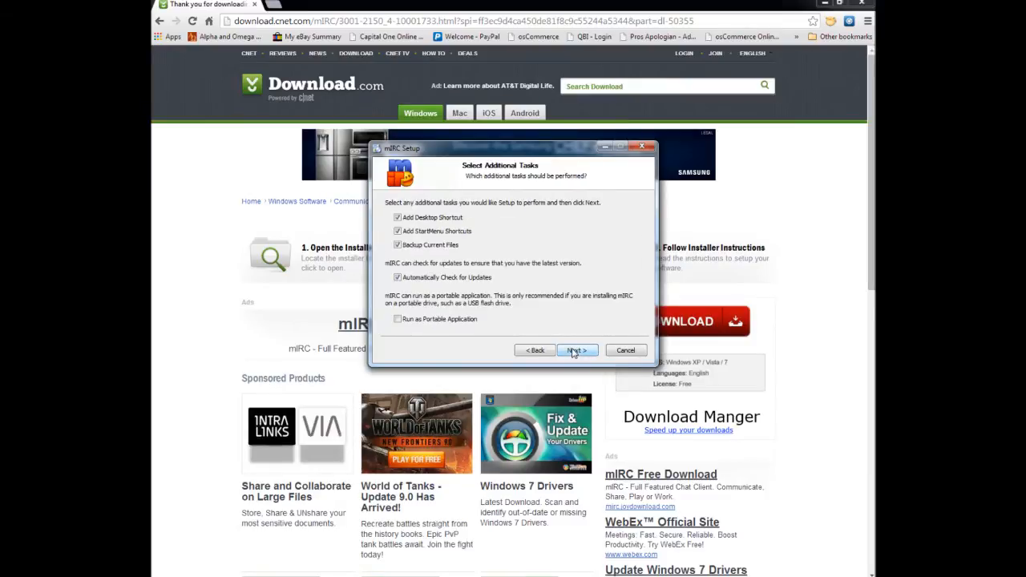
pyautogui.click(575, 351)
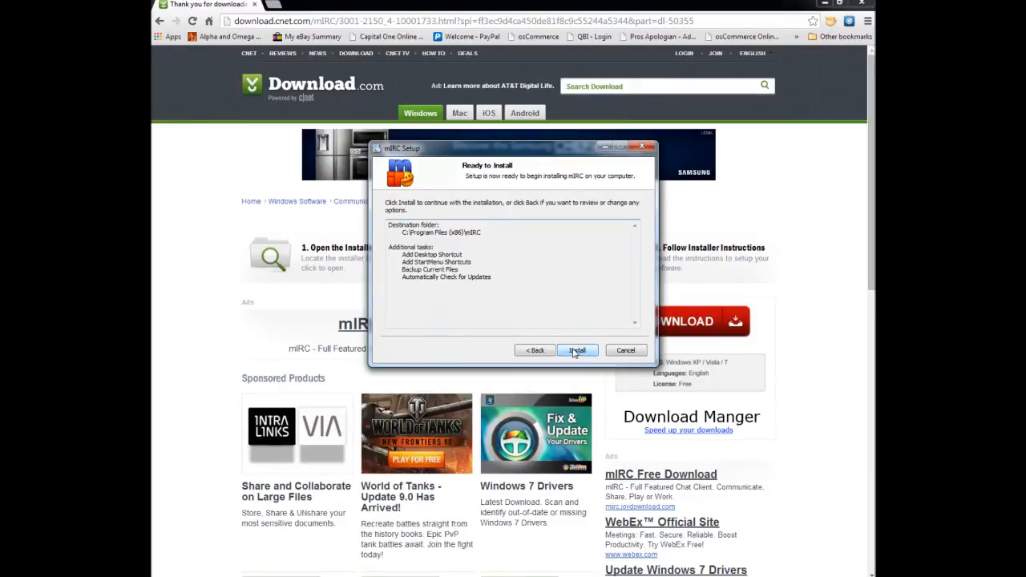
pyautogui.click(575, 351)
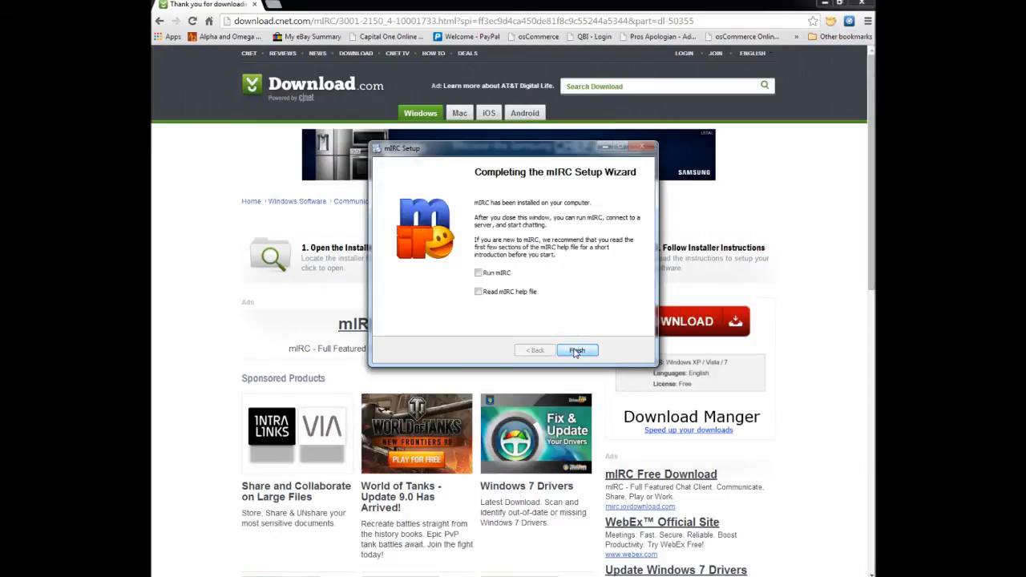
pyautogui.click(576, 351)
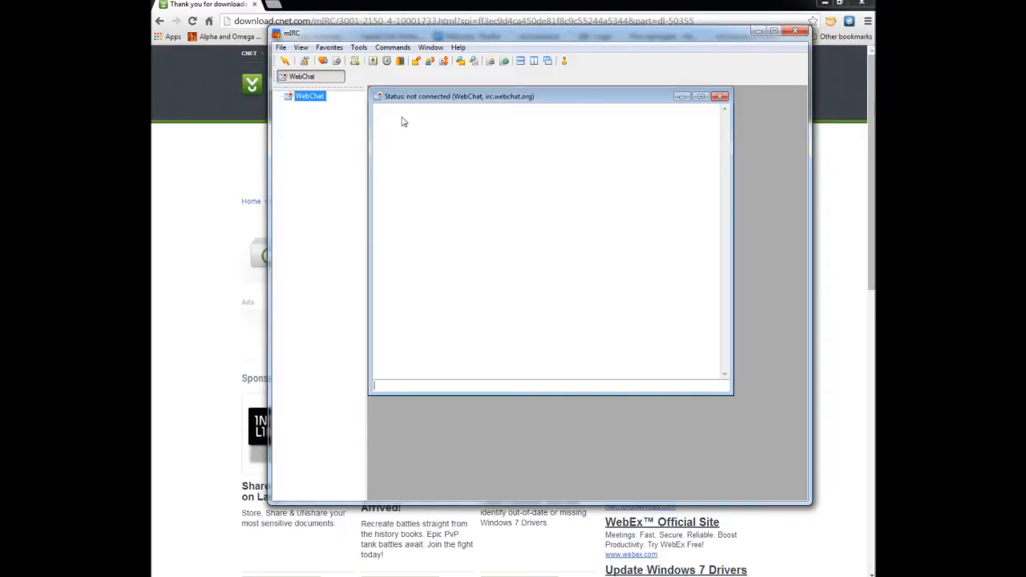
# - In the mIRC connection options, set the nickname to test and the alternative nickname to tes2
pyautogui.click(305, 64)
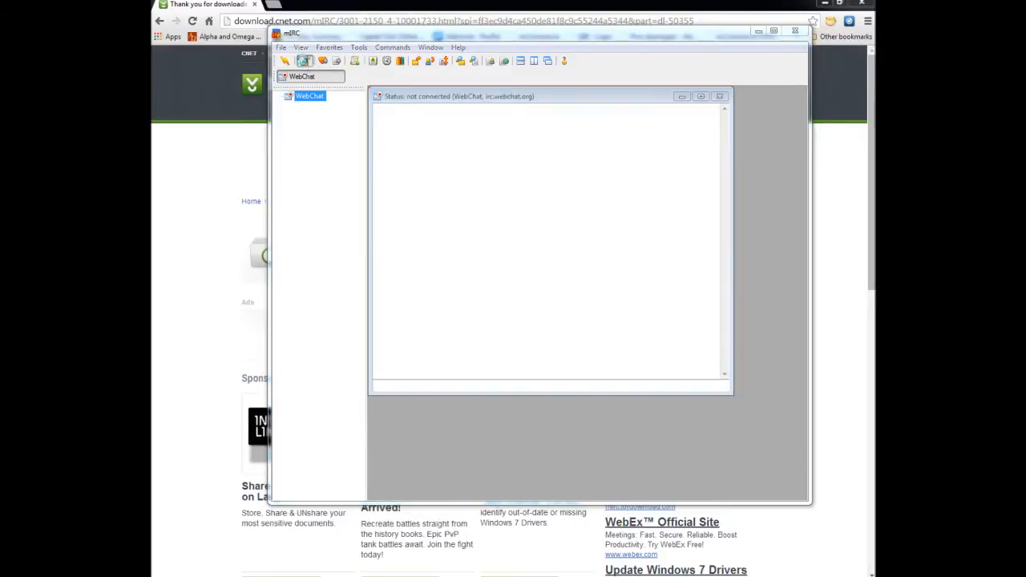
pyautogui.moveTo(379, 65); pyautogui.dragTo(556, 127)
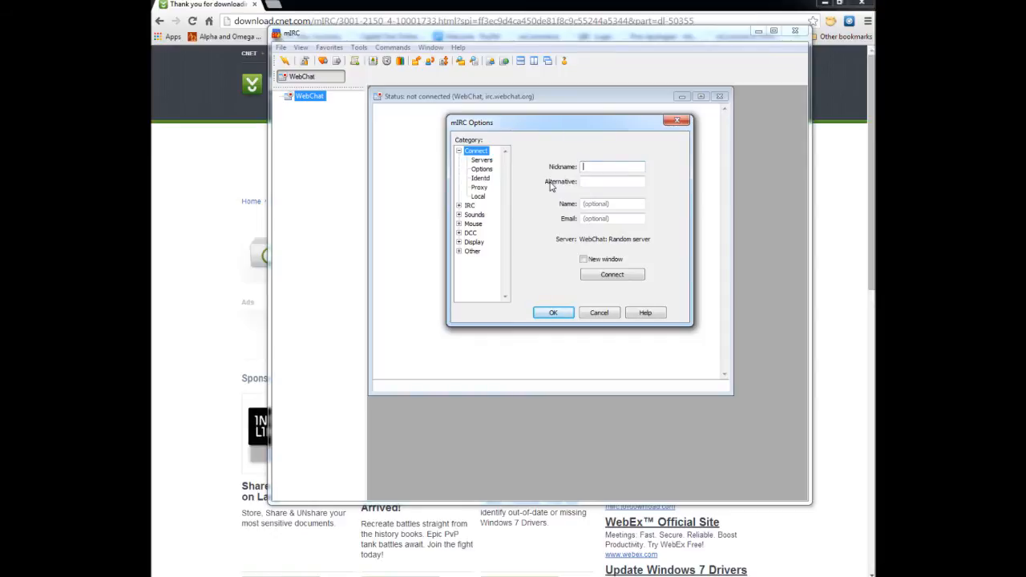
pyautogui.write('test')
pyautogui.press('Tab')
pyautogui.write('tes2')
# - Start a new entry in the IRC servers list with the description Geneva IRC
pyautogui.click(482, 160)
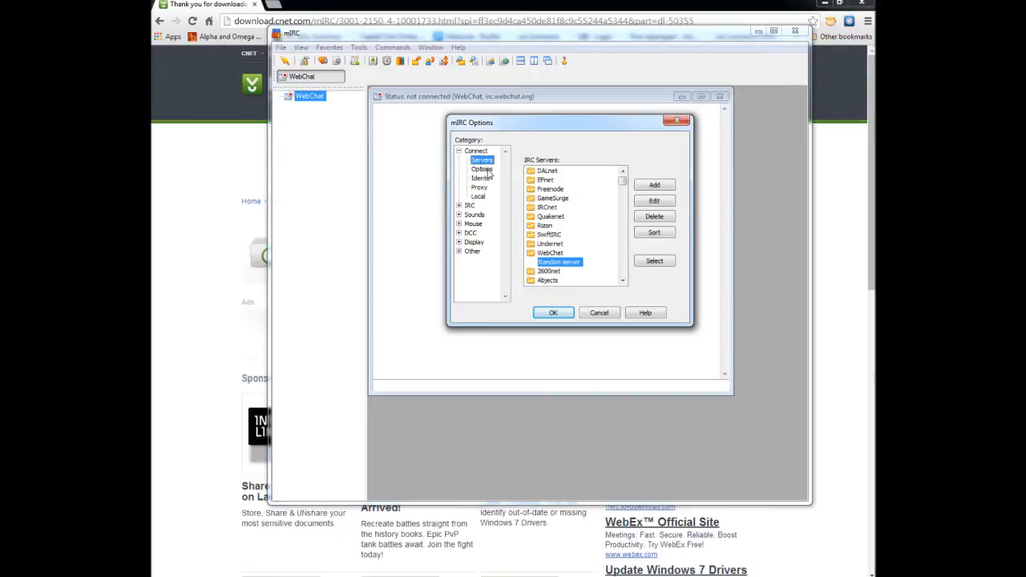
pyautogui.moveTo(622, 178)
pyautogui.mouseDown()
pyautogui.moveTo(627, 279)
pyautogui.moveTo(623, 178)
pyautogui.mouseUp()
pyautogui.click(655, 186)
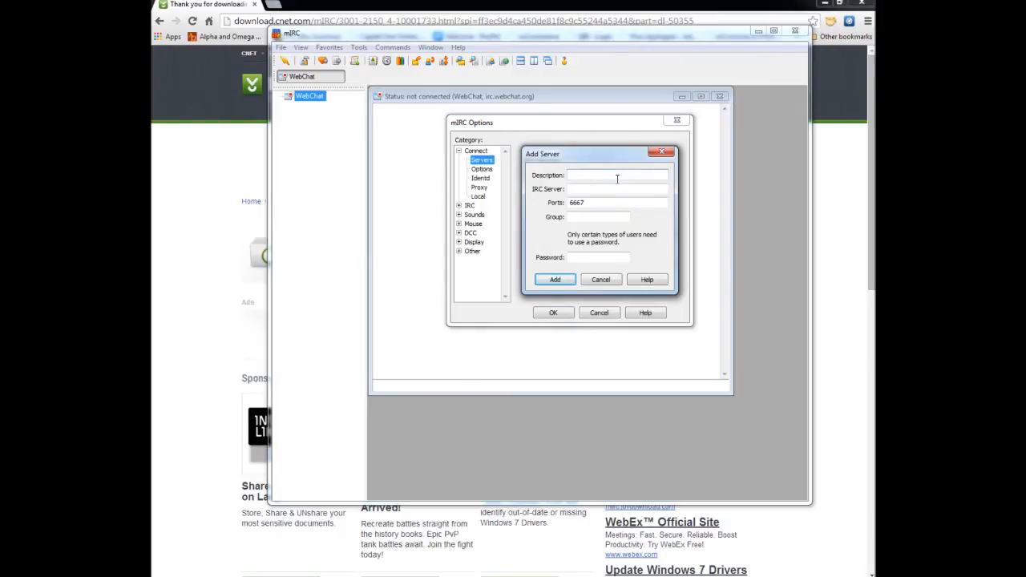
pyautogui.write('Geneva')
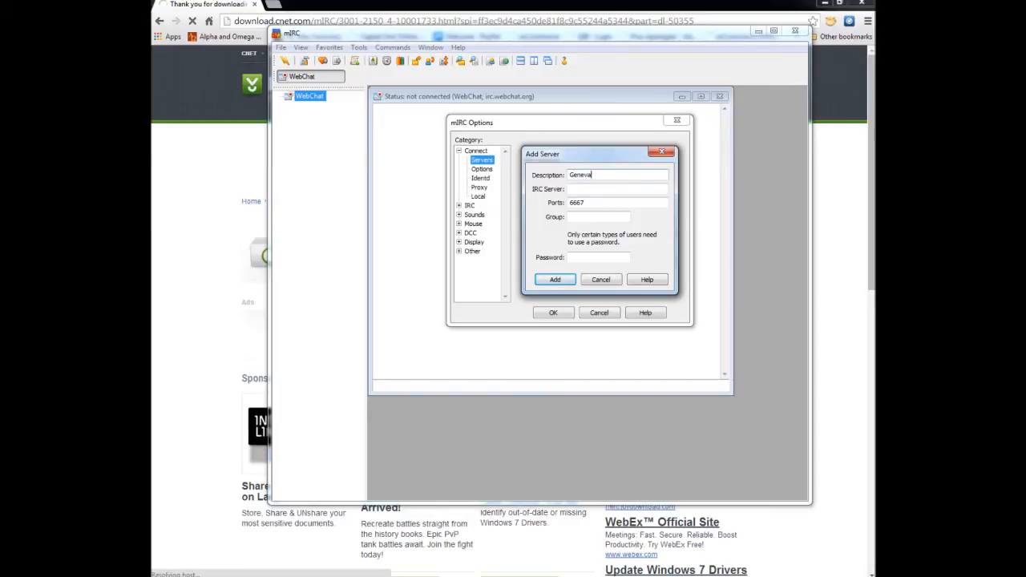
pyautogui.write(' IE')
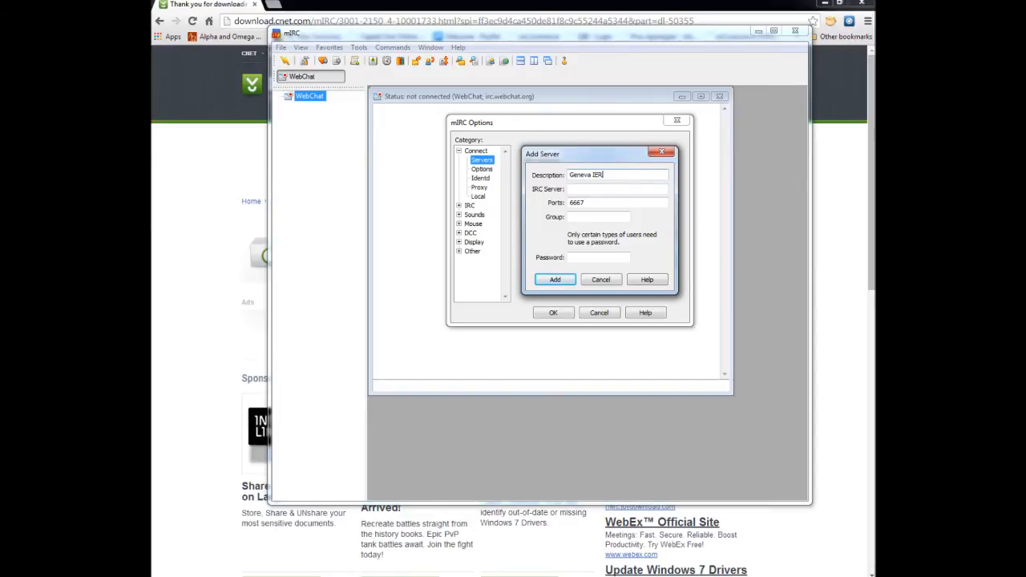
pyautogui.press('BackSpace')
pyautogui.write('RC')
# - Add the new server with the address irc.genevairc.net and select it as the server to connect to
pyautogui.click(609, 189)
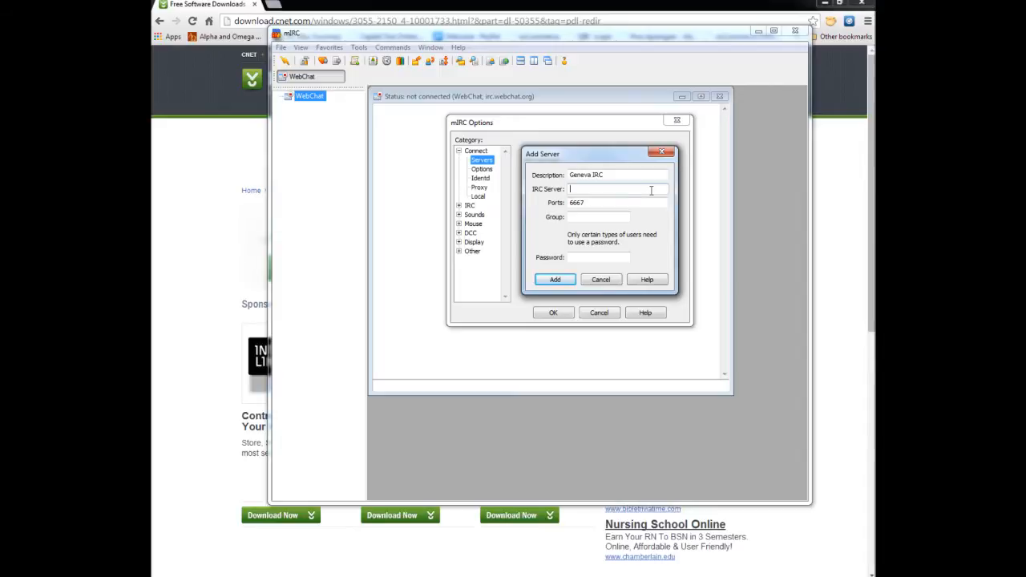
pyautogui.write('irc.genevairc.net')
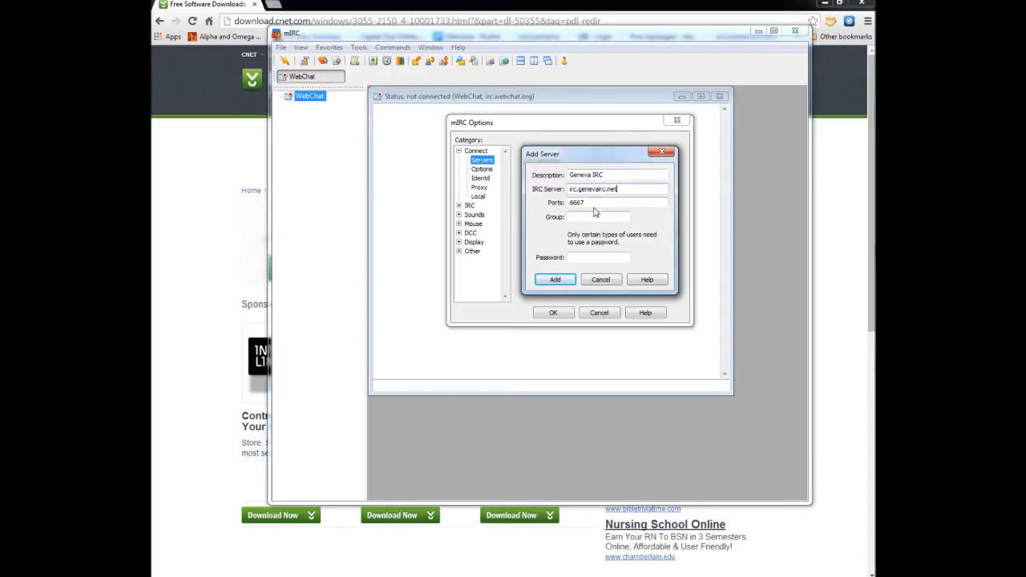
pyautogui.click(555, 280)
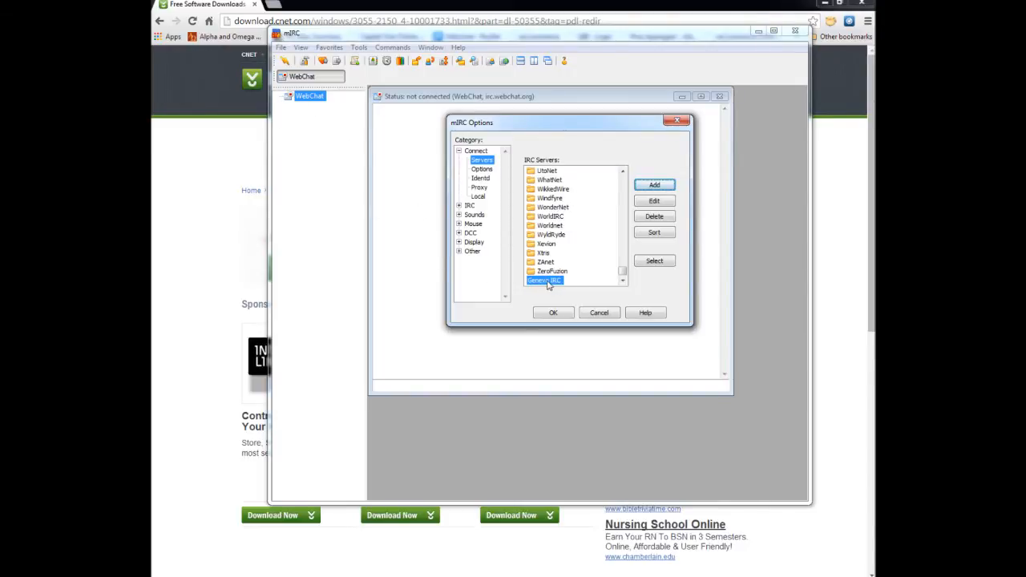
pyautogui.click(654, 262)
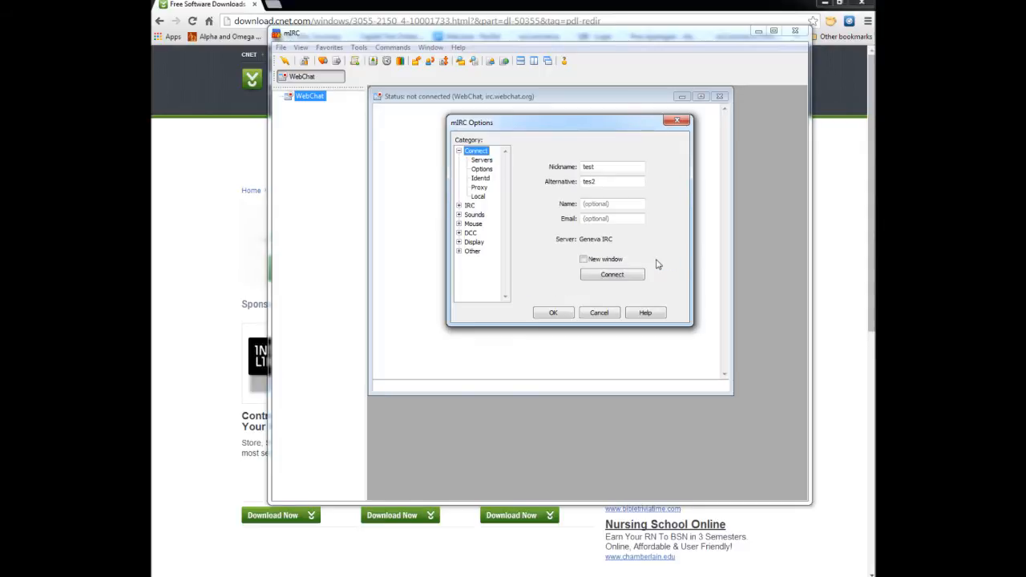
pyautogui.click(553, 314)
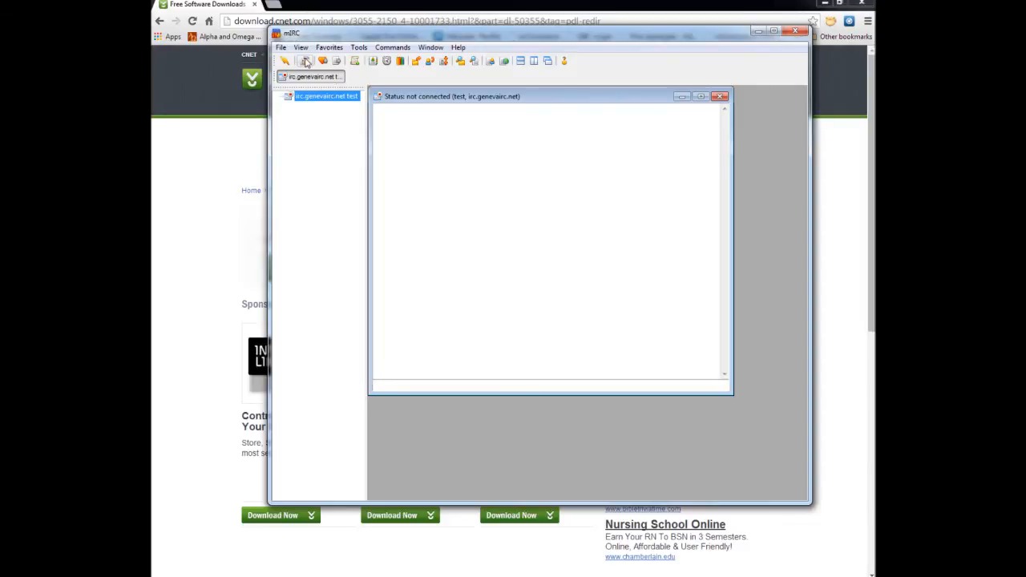
# - Turn on rejoining a channel when kicked in the mIRC options for IRC
pyautogui.click(305, 62)
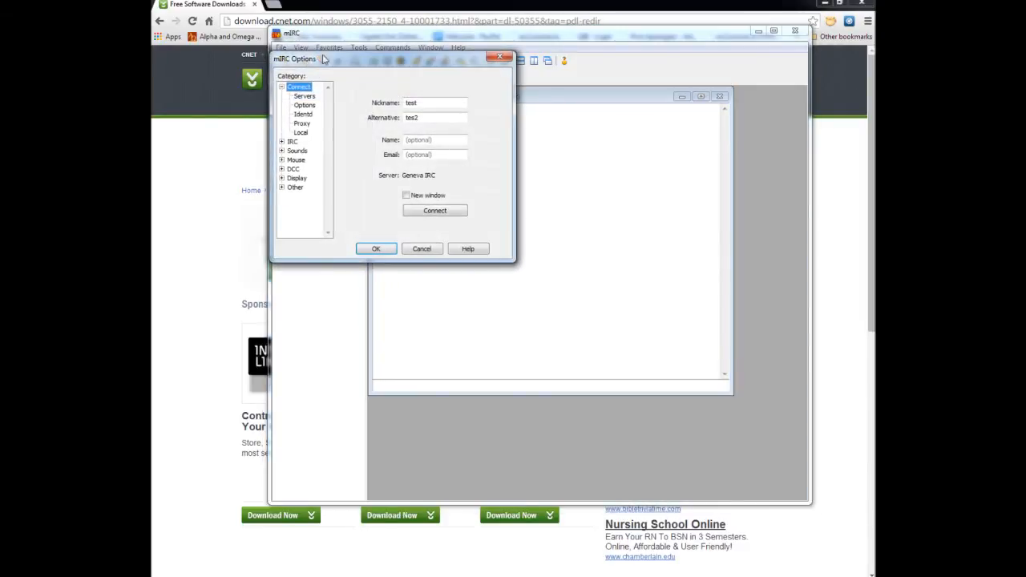
pyautogui.moveTo(355, 74); pyautogui.dragTo(523, 128)
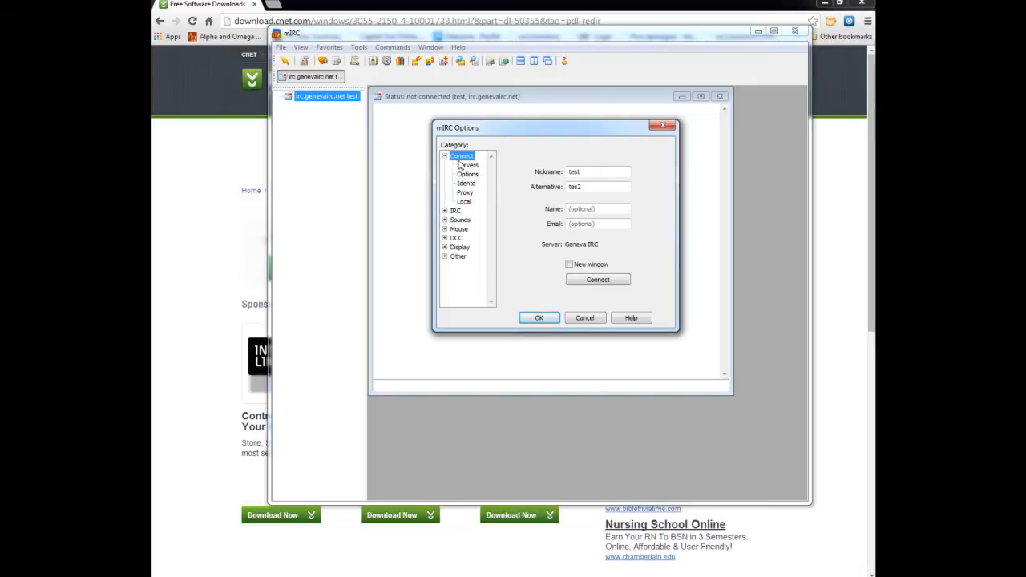
pyautogui.click(456, 210)
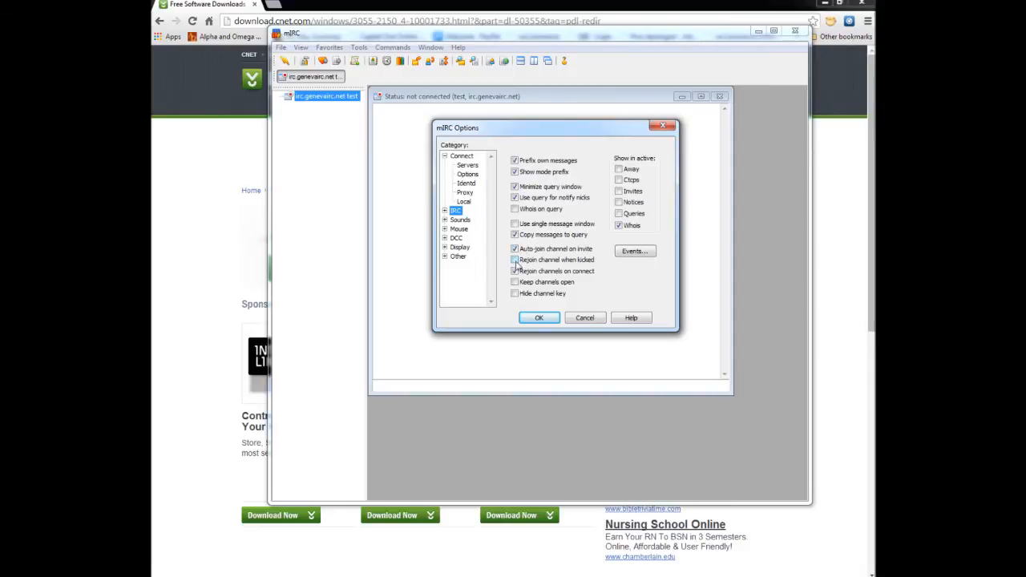
pyautogui.click(515, 260)
pyautogui.click(540, 318)
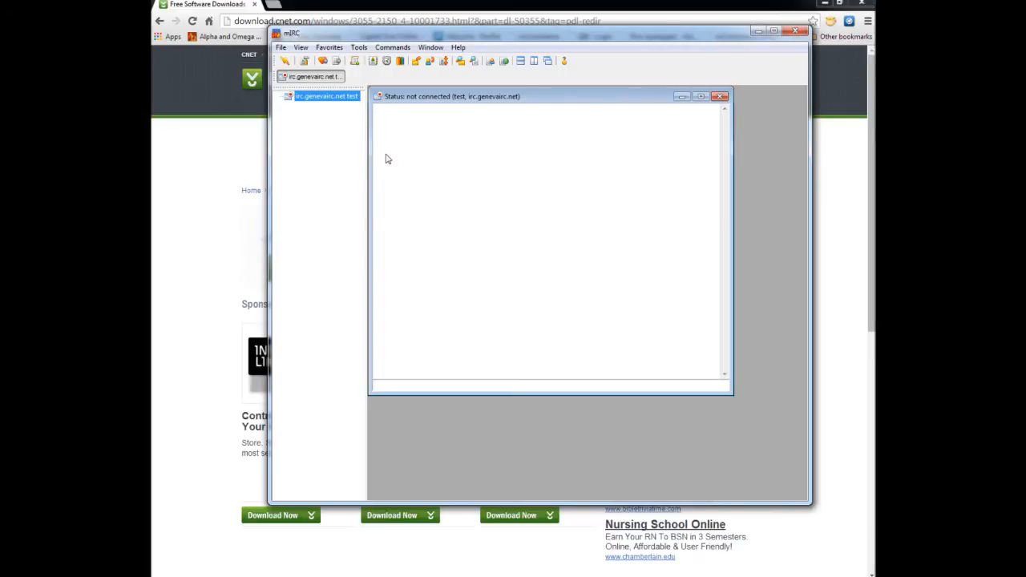
# - Connect to the Geneva IRC server and dismiss the channel favorites window
pyautogui.click(285, 62)
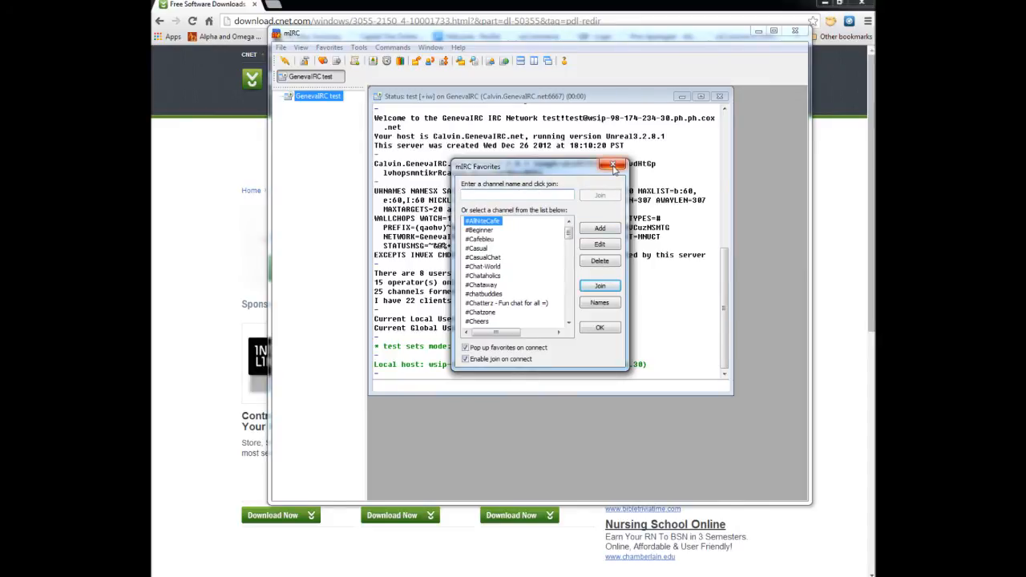
pyautogui.click(612, 166)
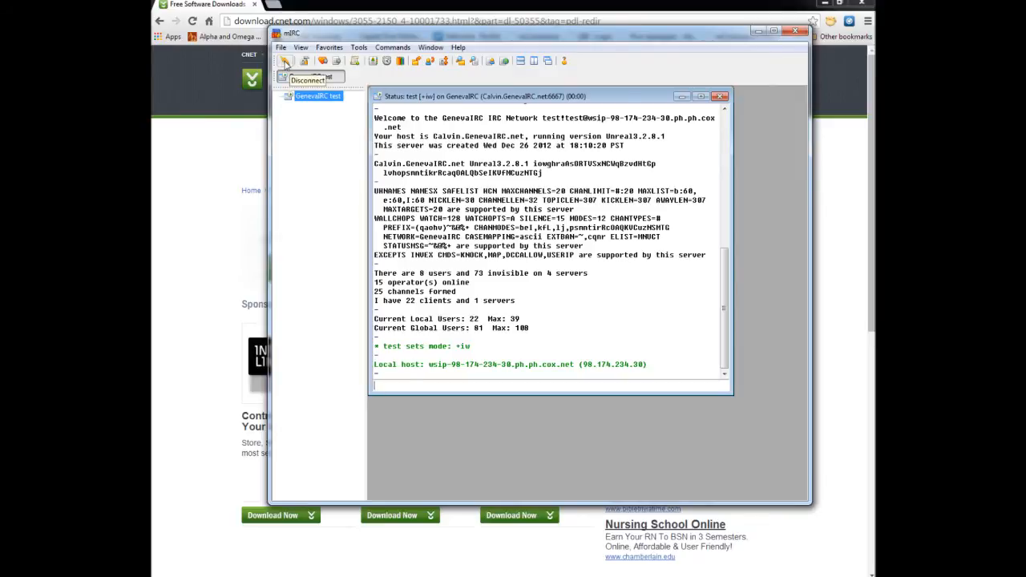
# - Retrieve the server's channel list with the default filters and join the #prosapologian channel
pyautogui.click(337, 64)
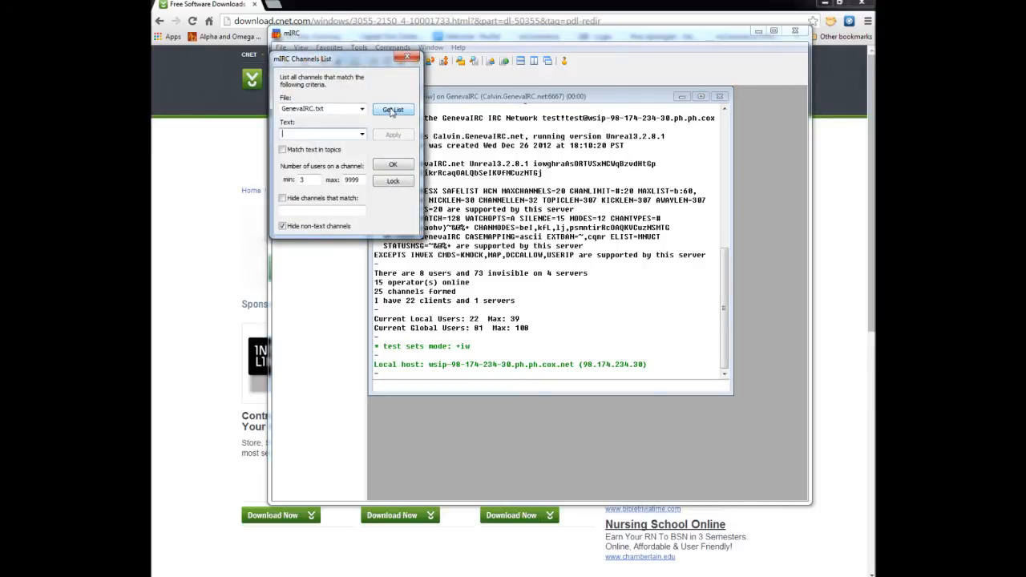
pyautogui.click(392, 111)
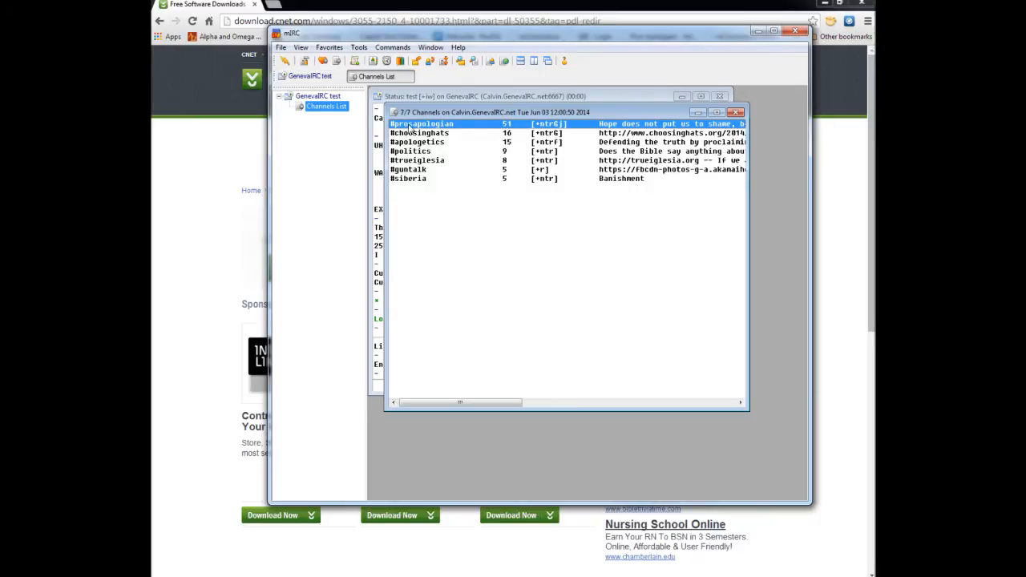
pyautogui.doubleClick(411, 125)
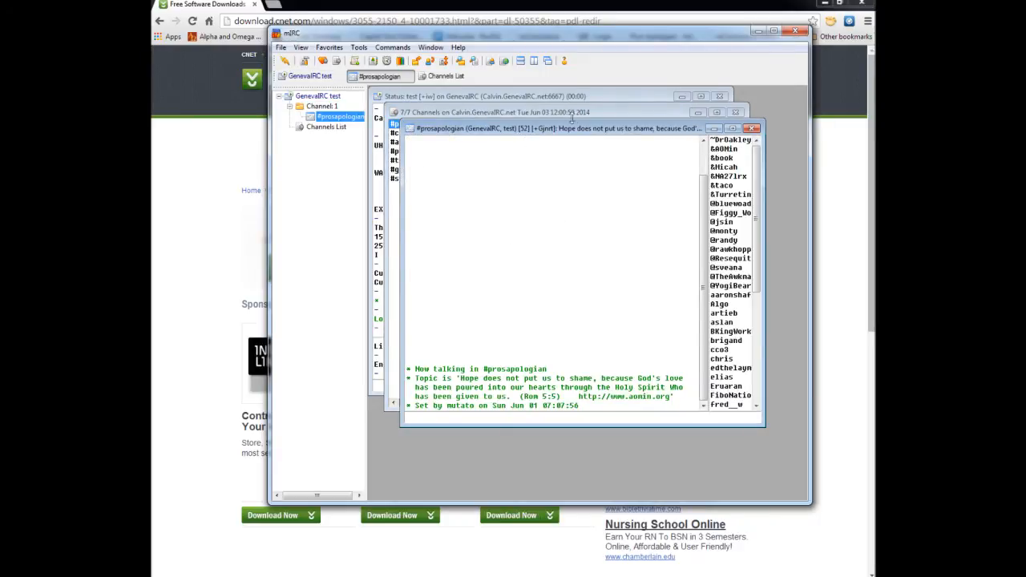
pyautogui.moveTo(583, 133); pyautogui.dragTo(571, 134)
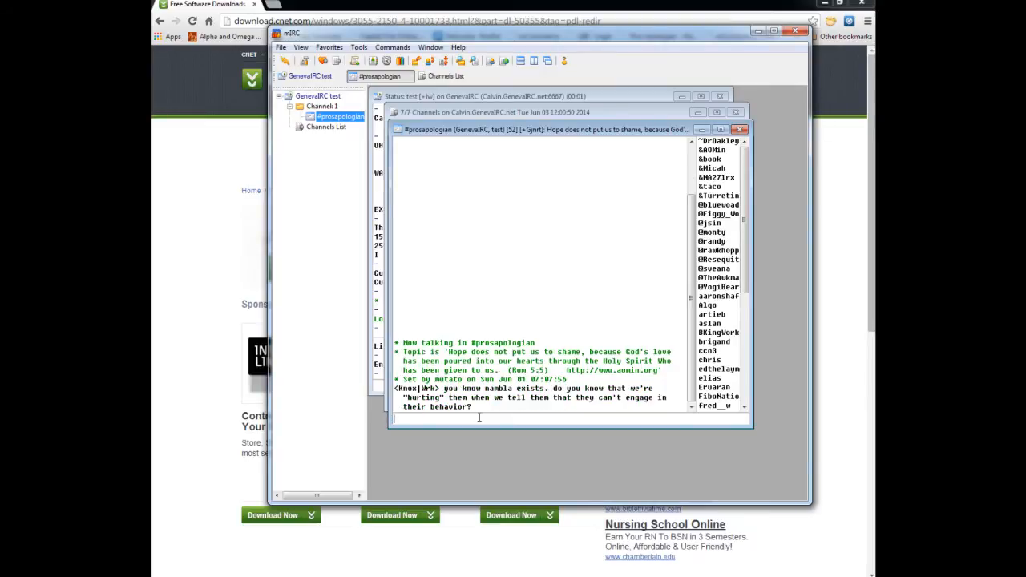
# - Send the message "hi folks" to the #prosapologian channel
pyautogui.write('hi folks')
pyautogui.press('Return')
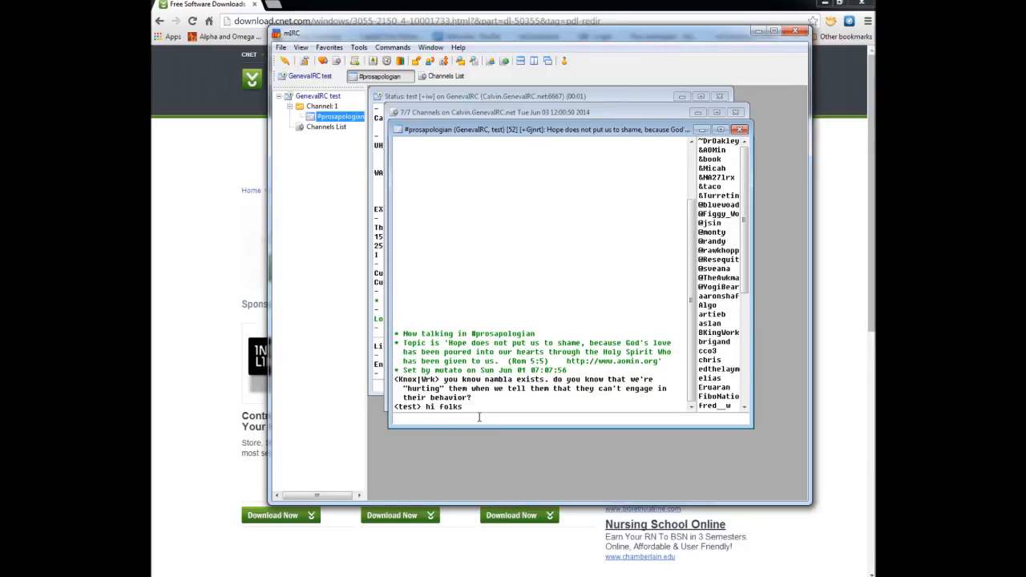
# - Detach the #prosapologian channel window from the main mIRC window as a desktop window and move it partly over the main window's toolbar
pyautogui.moveTo(628, 132); pyautogui.dragTo(618, 93)
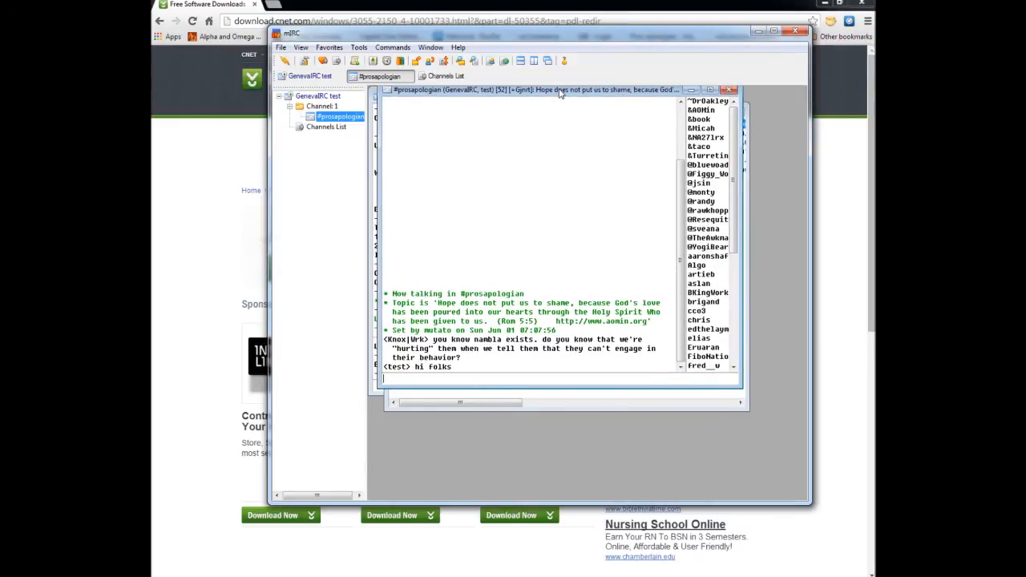
pyautogui.moveTo(561, 93); pyautogui.dragTo(570, 124)
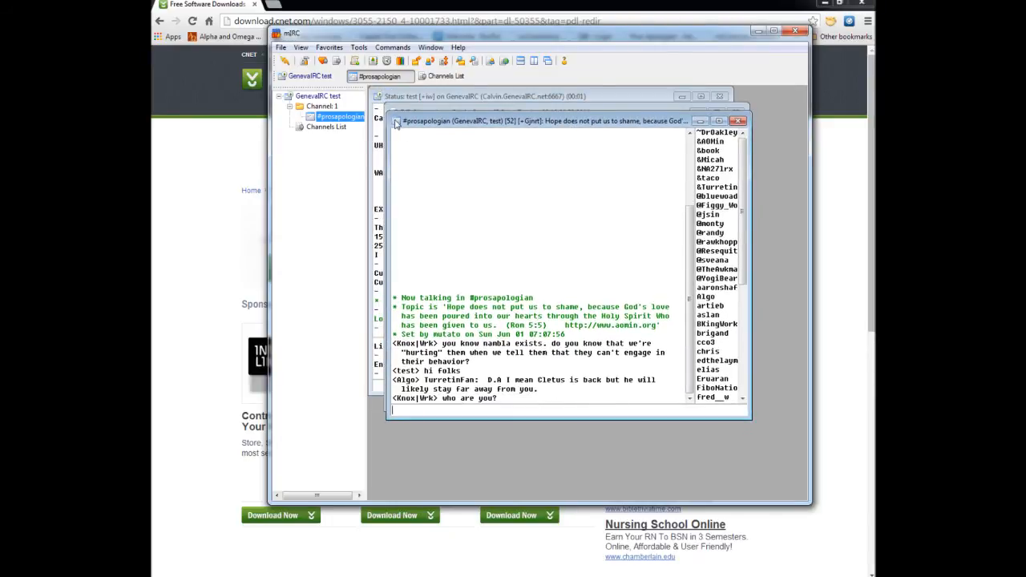
pyautogui.click(396, 122)
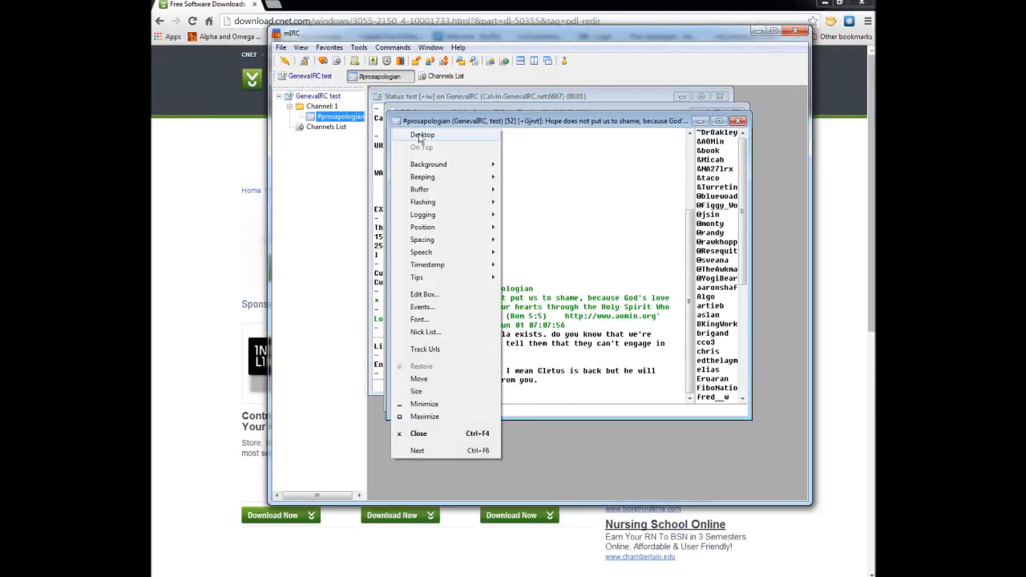
pyautogui.click(420, 136)
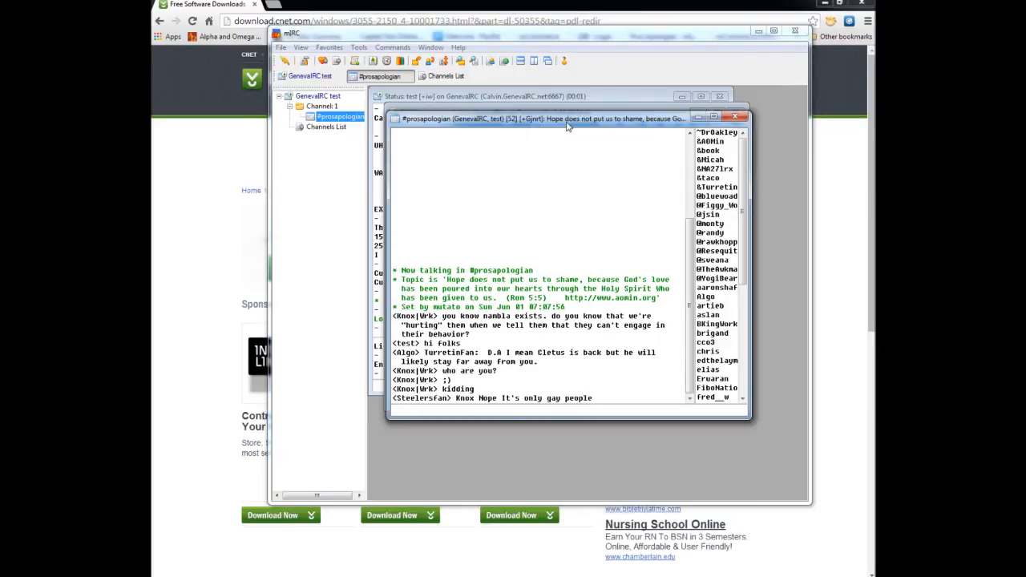
pyautogui.moveTo(566, 121); pyautogui.dragTo(525, 82)
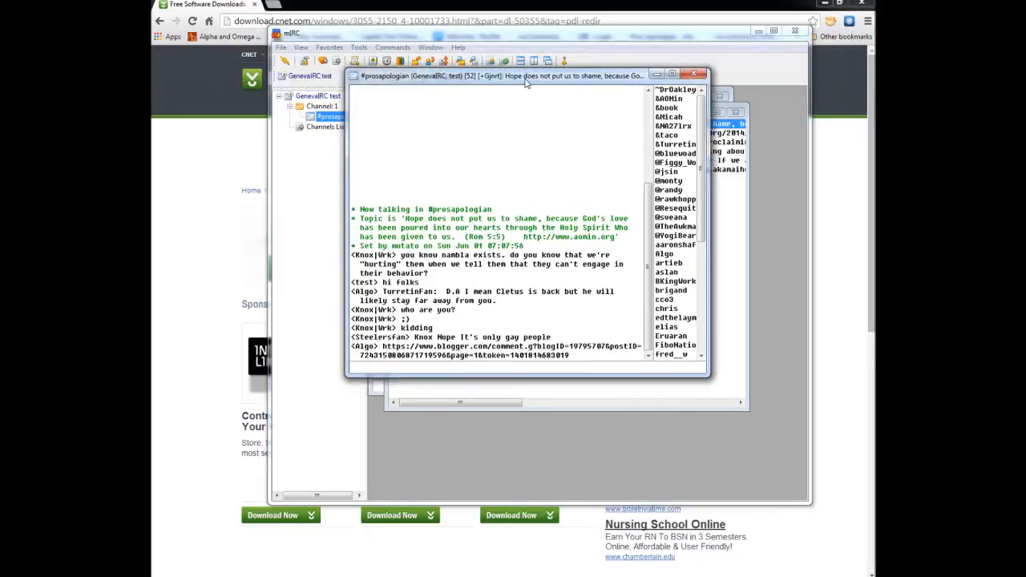
# - Set the detached channel window to stay on top, then bring the browser forward behind it and minimize the browser
pyautogui.click(353, 79)
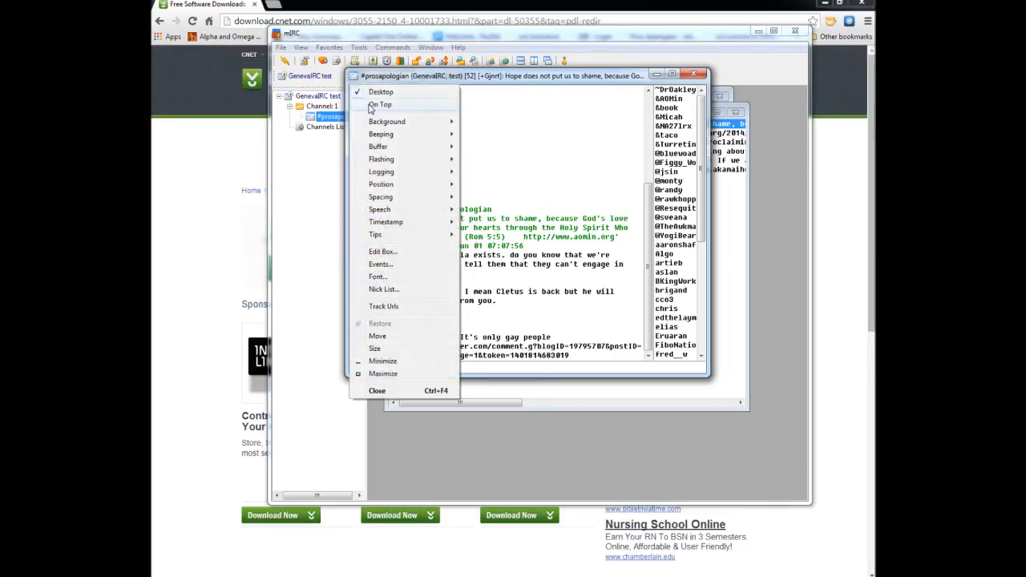
pyautogui.click(371, 106)
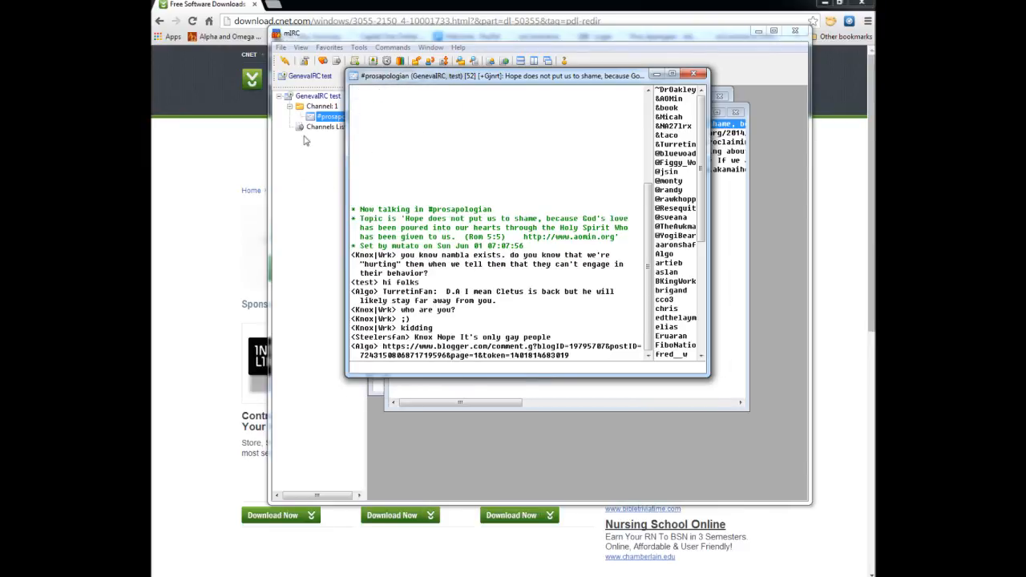
pyautogui.click(205, 195)
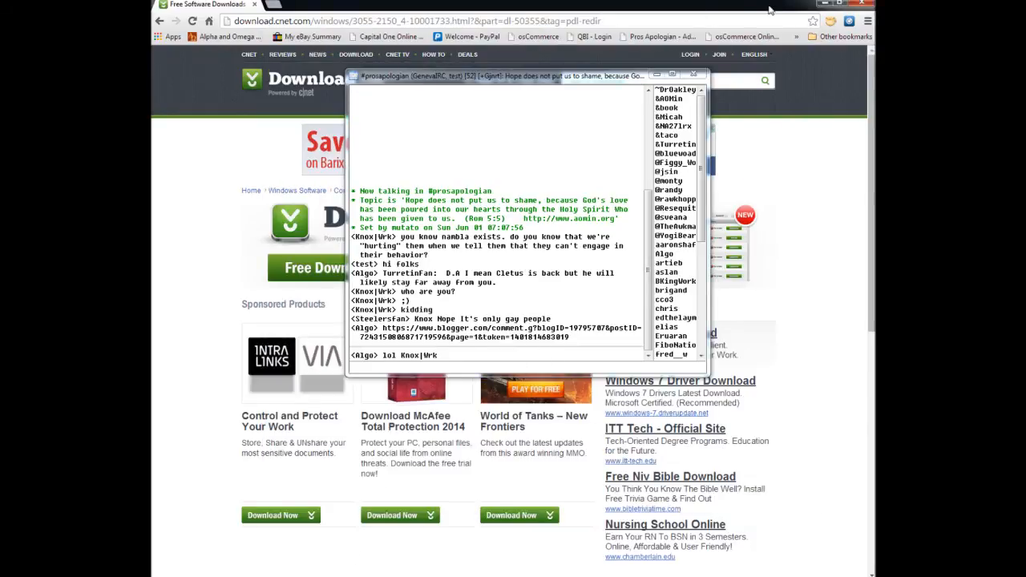
pyautogui.click(825, 4)
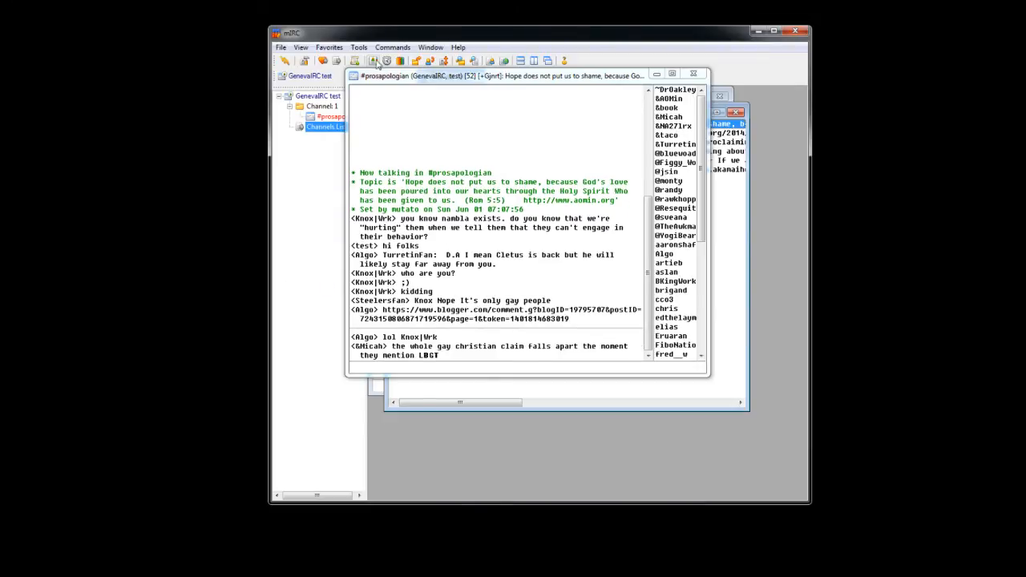
# - Turn off the On Top setting for the detached #prosapologian window
pyautogui.click(355, 77)
pyautogui.click(368, 105)
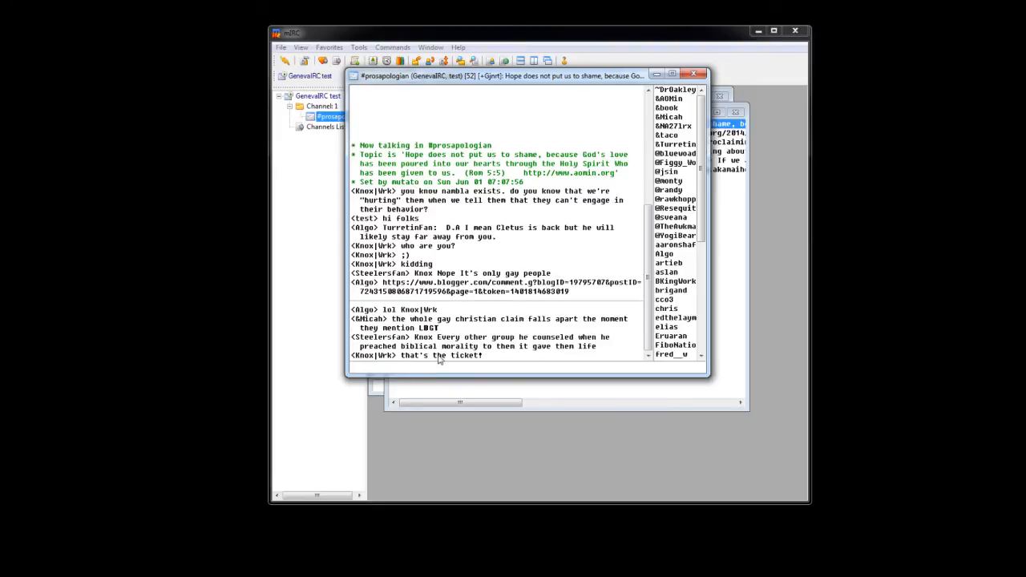
# - Send the message "kick me" to the channel twice to test automatic rejoining
pyautogui.write('kick me')
pyautogui.press('Return')
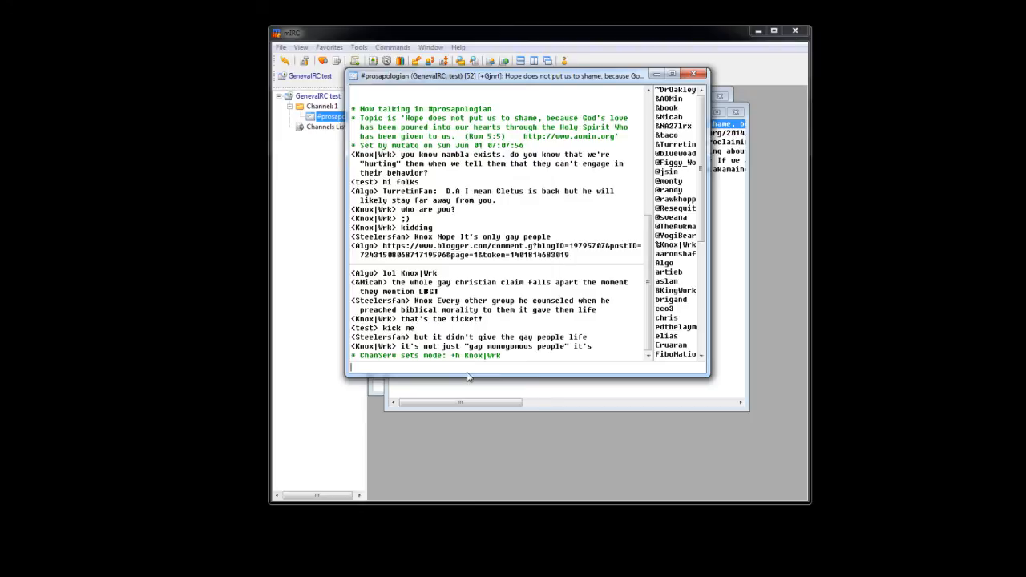
pyautogui.press('Up')
pyautogui.press('Return')
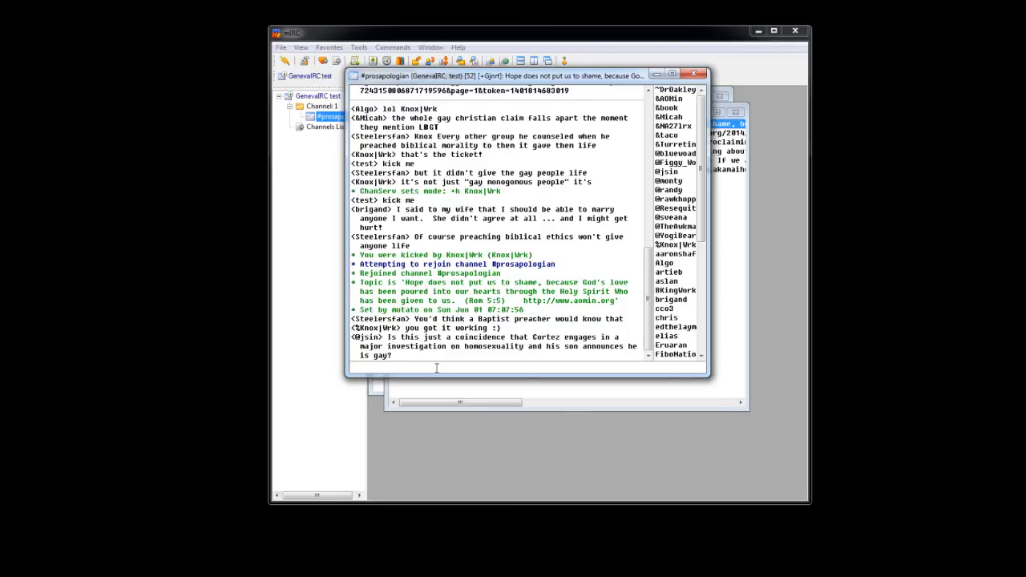
# - Change the chat nickname to AOMinTest with the /nick command
pyautogui.write('/')
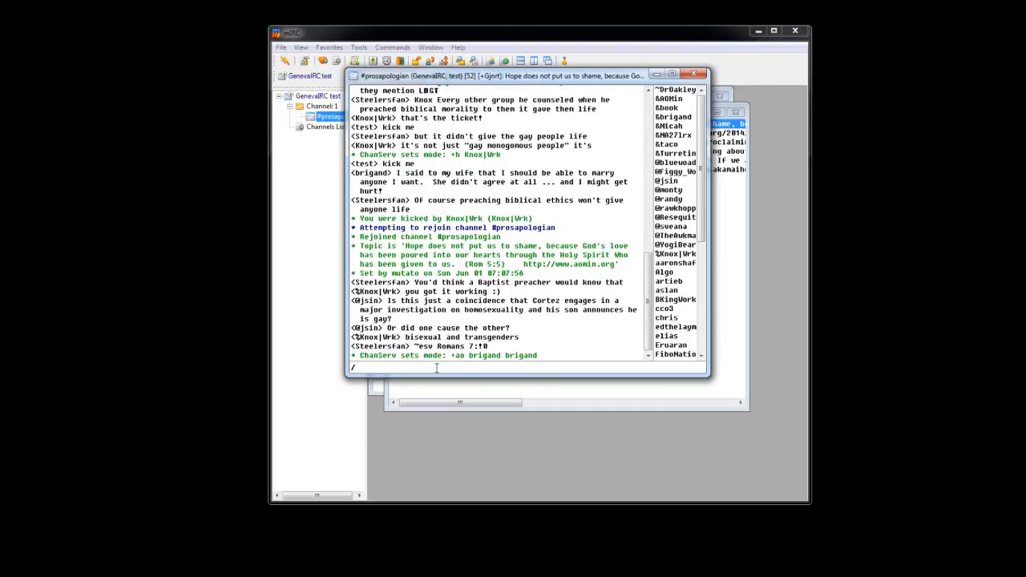
pyautogui.write('nick')
pyautogui.write('A0Min')
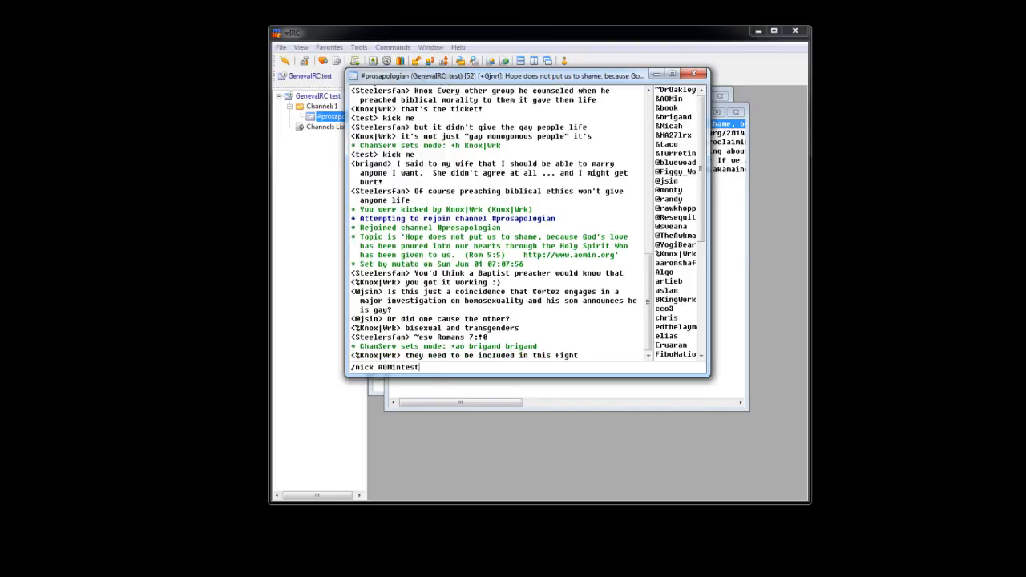
pyautogui.write('Test')
pyautogui.press('Return')
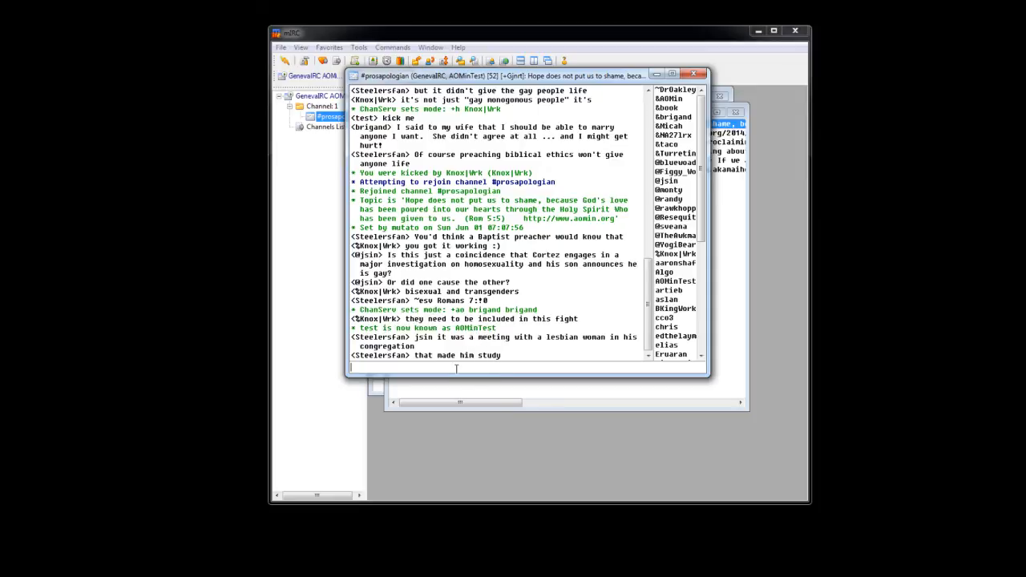
# - Switch the nickname back to test with the /nick command
pyautogui.write('/nicm')
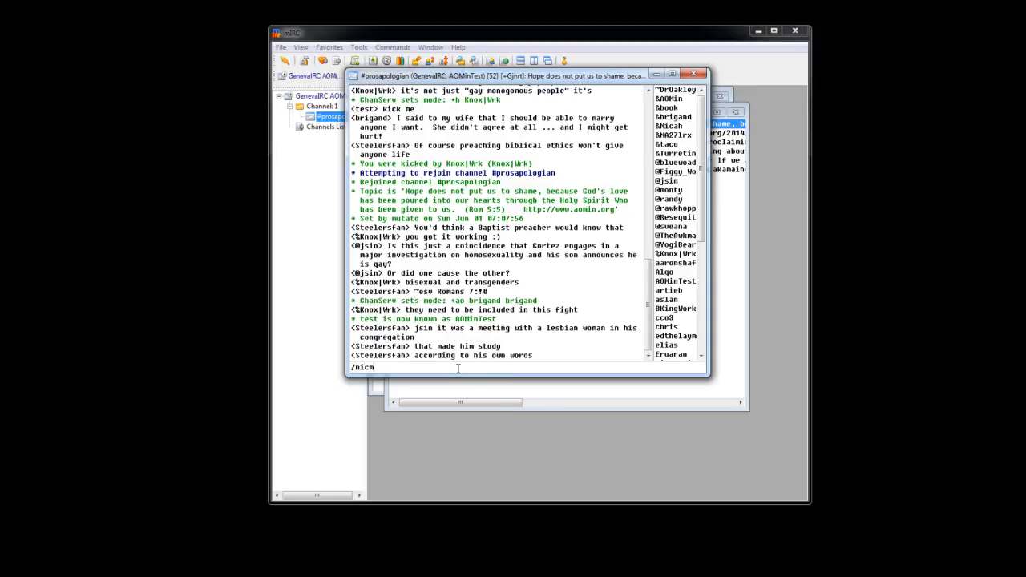
pyautogui.press('BackSpace')
pyautogui.write('k test')
pyautogui.press('Return')
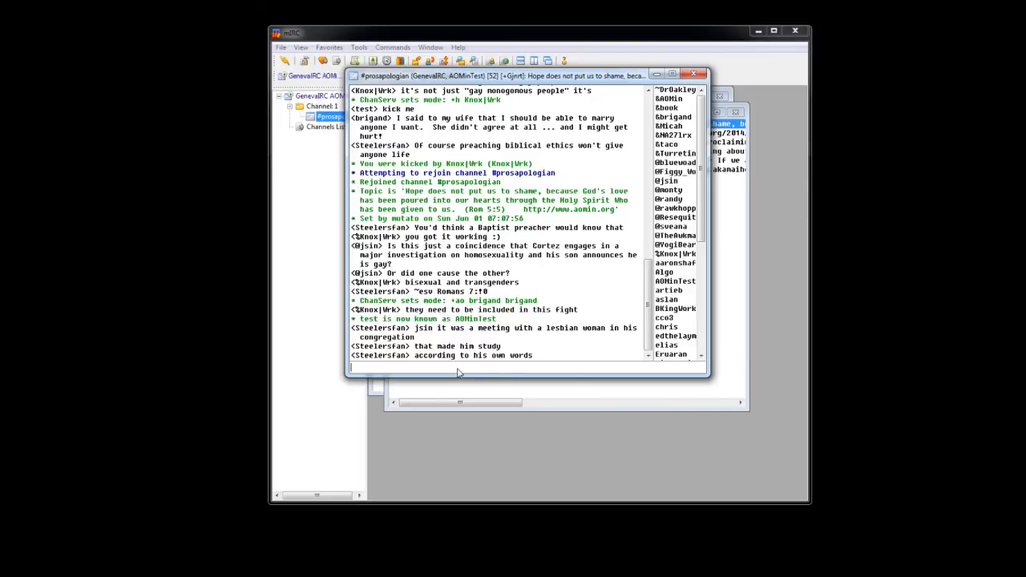